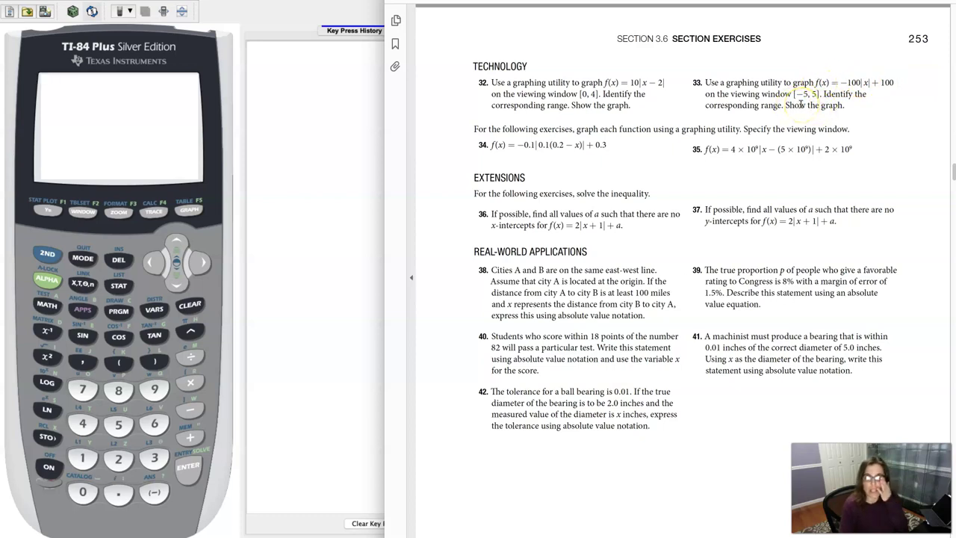
Step: Open the emulator's empty Y= editor, with Y1 through Y7 blank
left_click(50, 211)
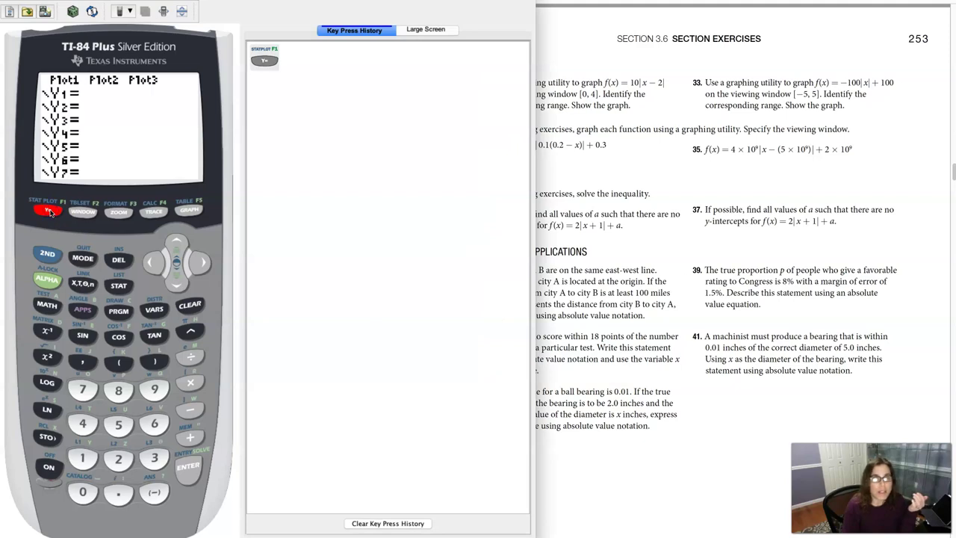
Step: Enter -100abs(X) into Y1 using the MATH NUM abs( function
left_click(154, 492)
left_click(82, 460)
left_click(82, 490)
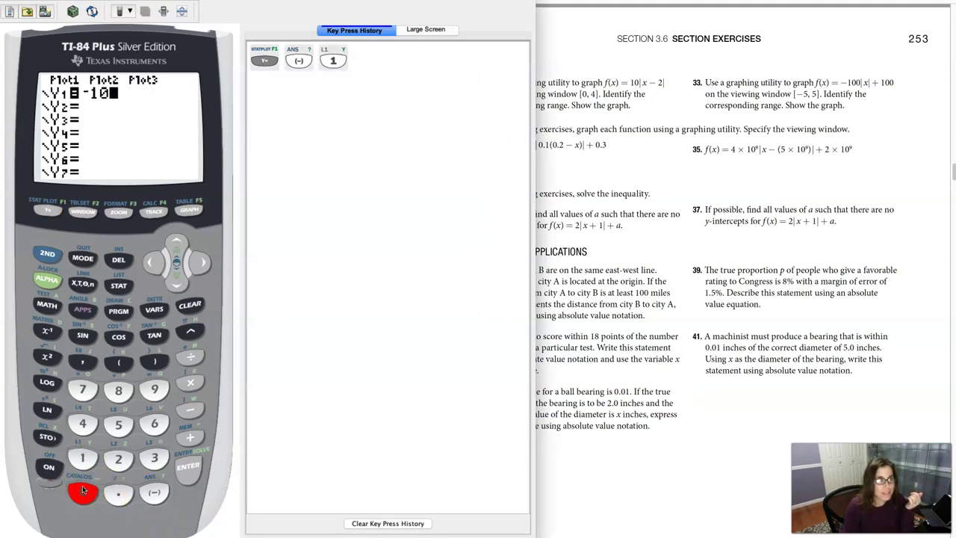
left_click(83, 490)
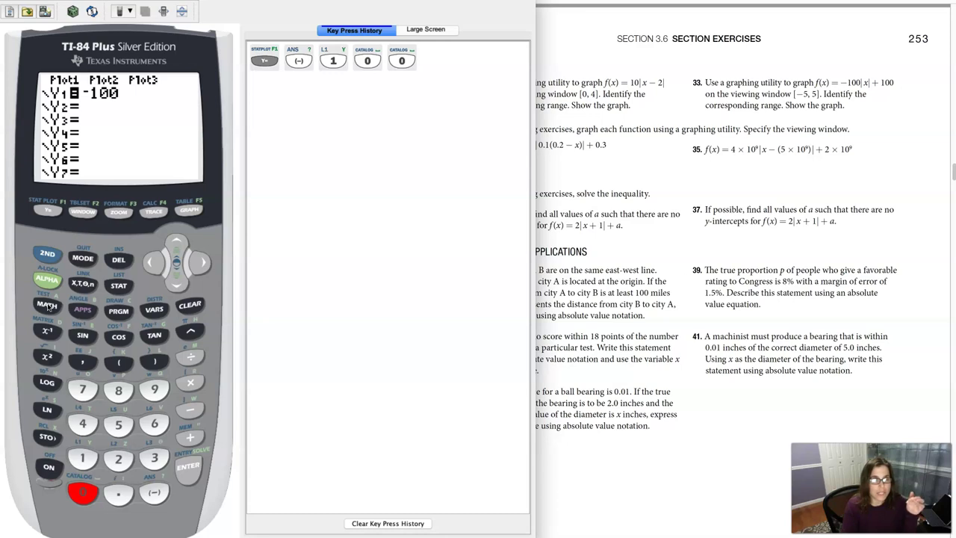
left_click(47, 305)
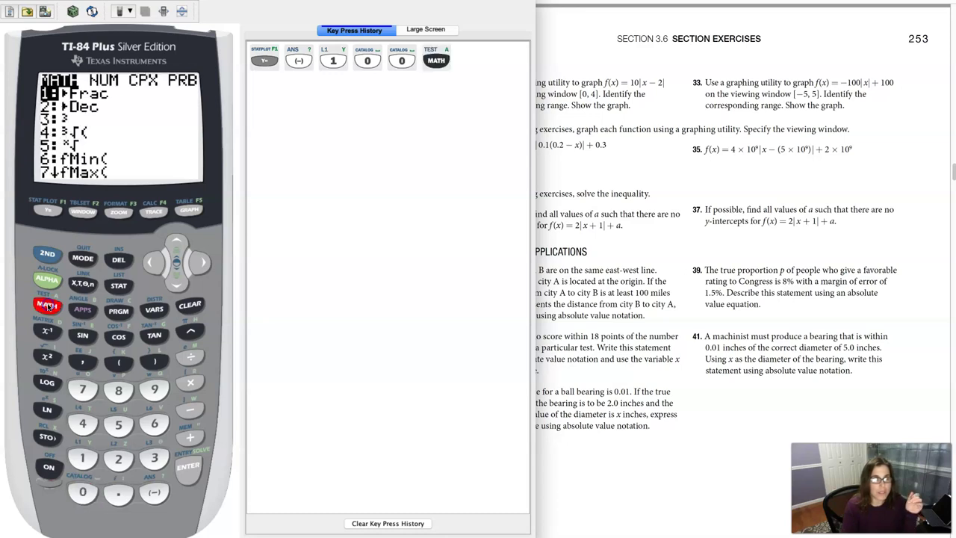
left_click(201, 263)
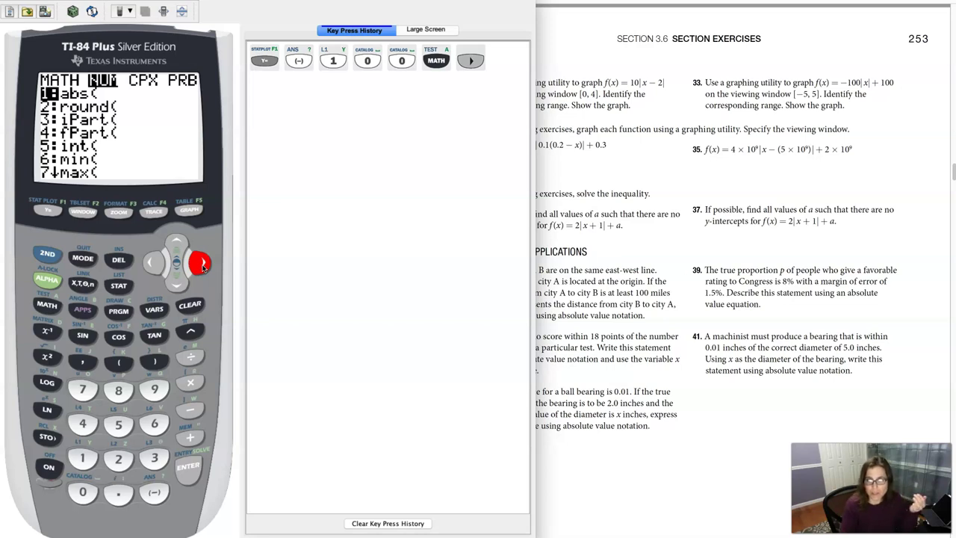
left_click(189, 469)
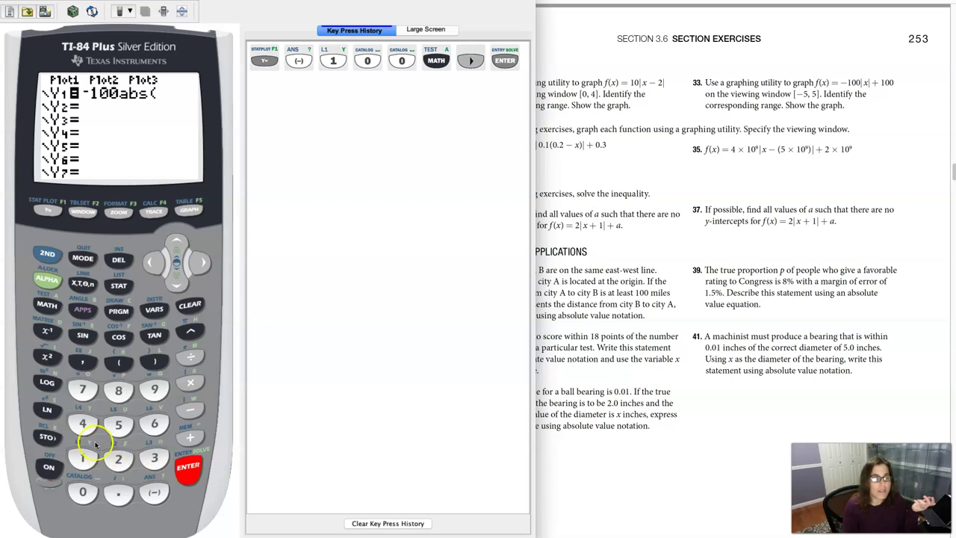
left_click(83, 284)
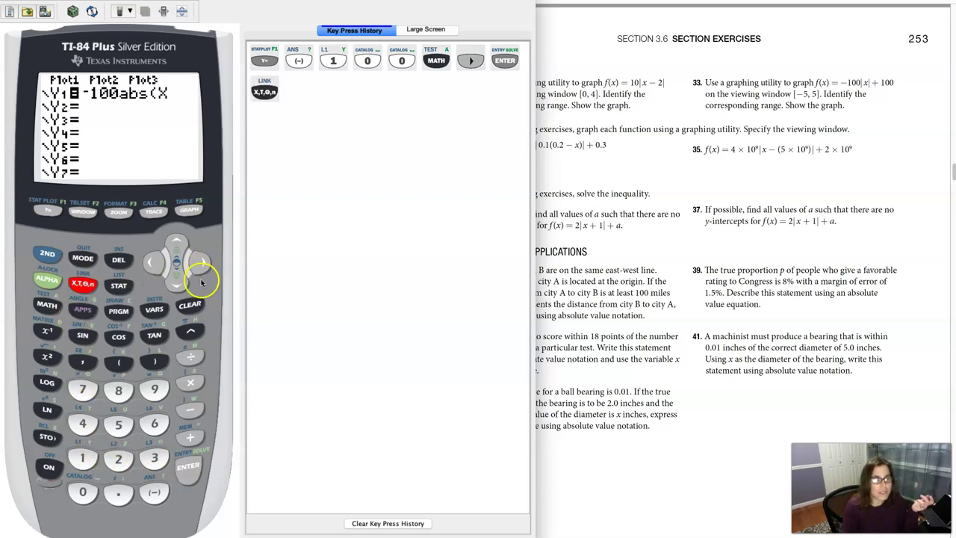
left_click(155, 361)
Step: Finish Y1 with +100 and graph it in the ZStandard window
left_click(191, 438)
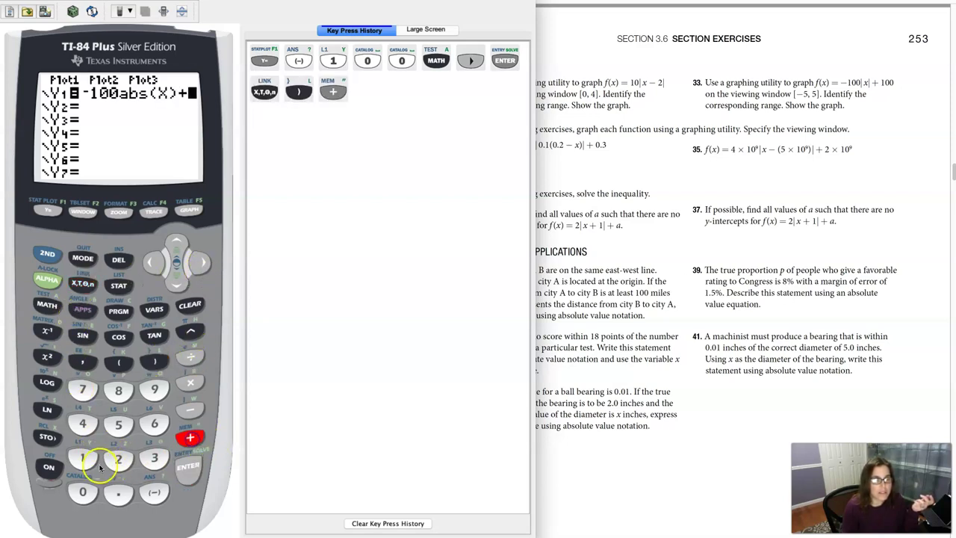
left_click(83, 458)
left_click(82, 493)
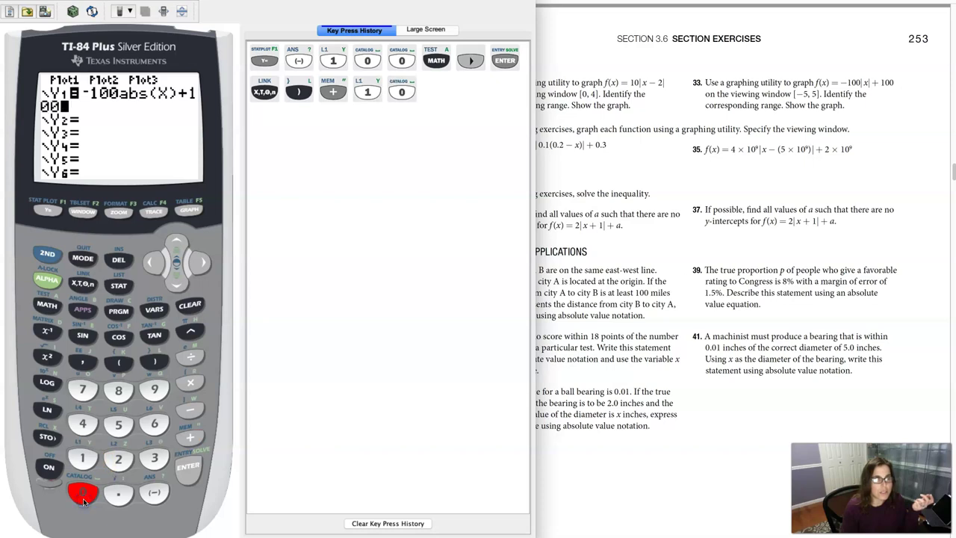
left_click(83, 494)
left_click(118, 213)
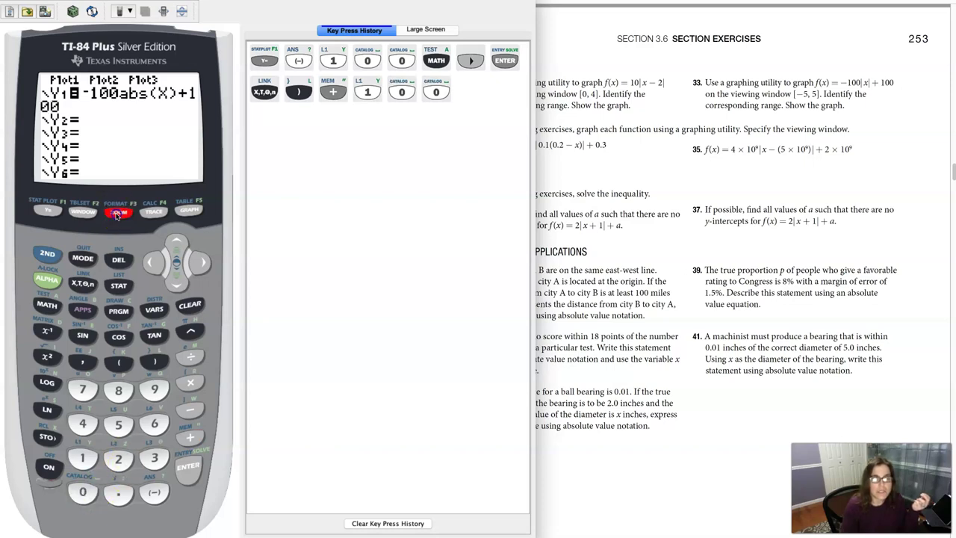
left_click(154, 423)
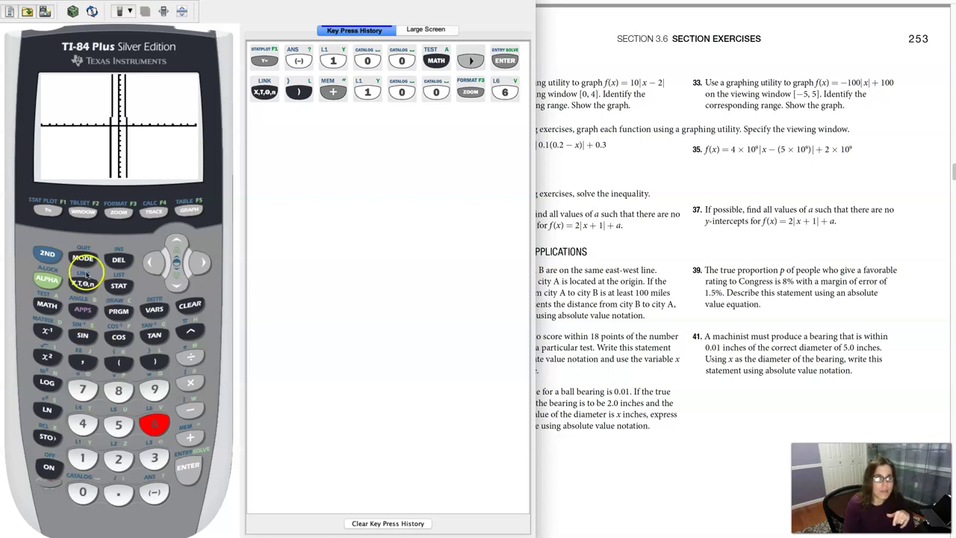
Step: Set the window's Xmin to -5 and Xmax to 5
left_click(83, 213)
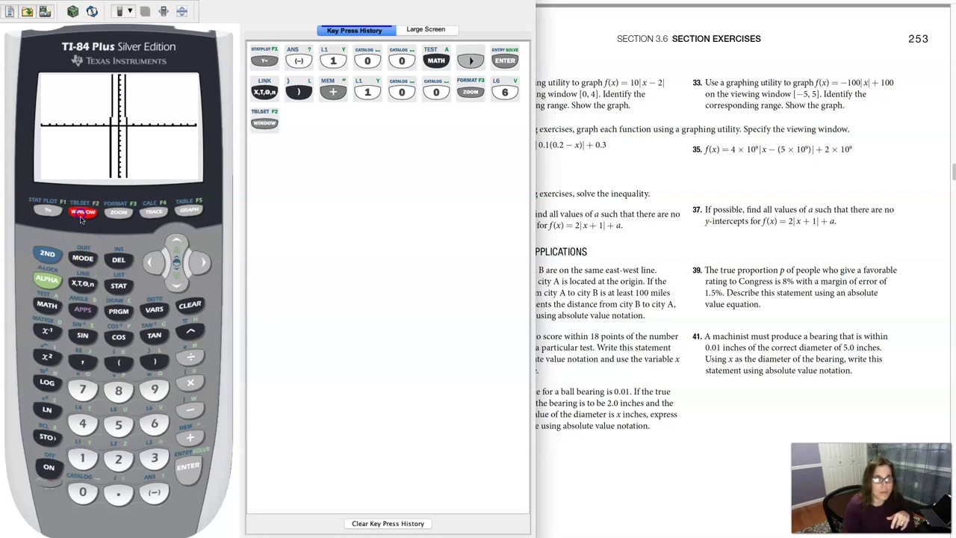
left_click(154, 492)
left_click(118, 424)
left_click(185, 471)
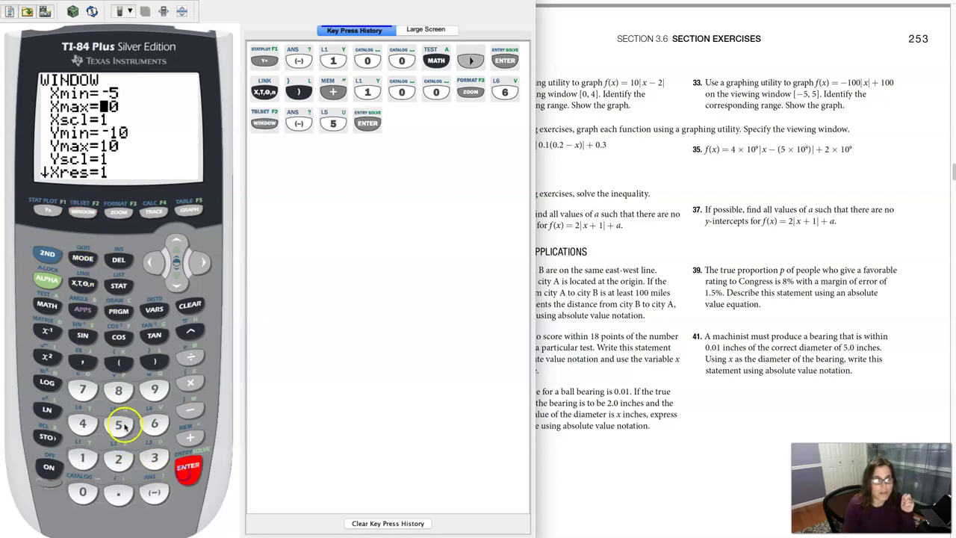
left_click(118, 424)
left_click(187, 469)
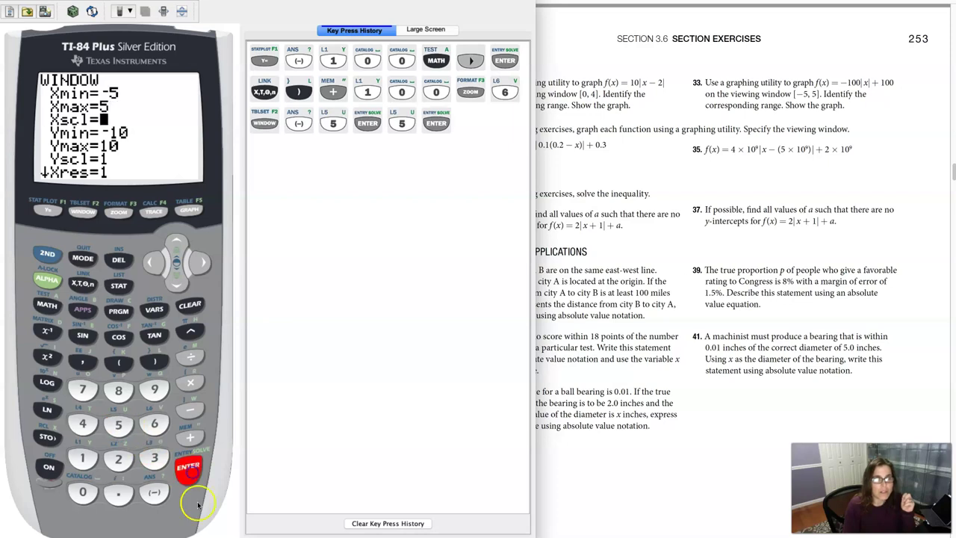
Step: Graph Y1 with the new x-range, then change Ymax to 100
left_click(189, 210)
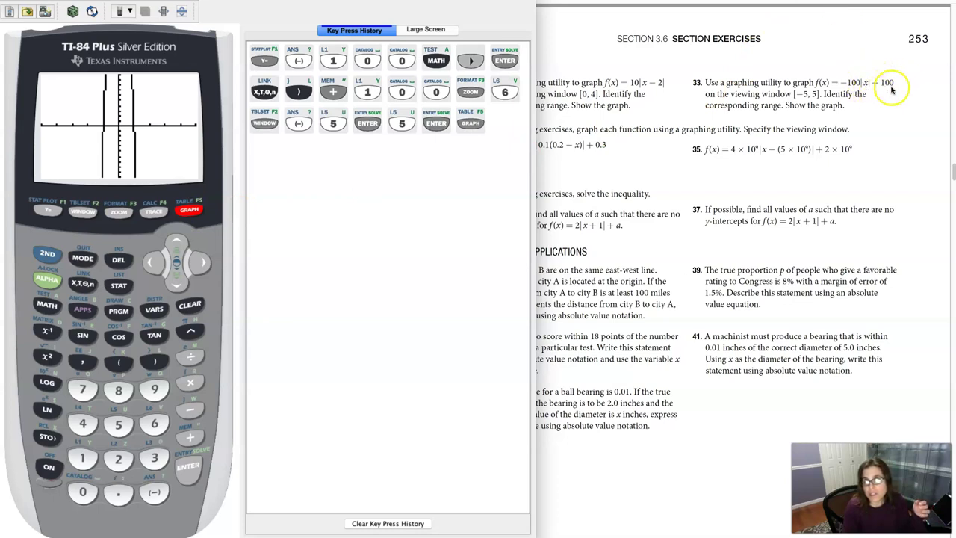
left_click(73, 212)
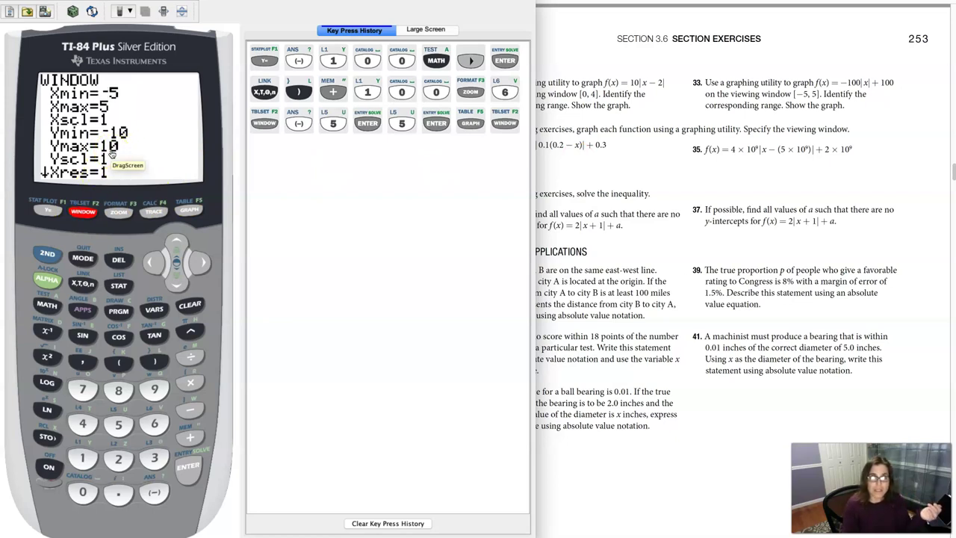
left_click(367, 216)
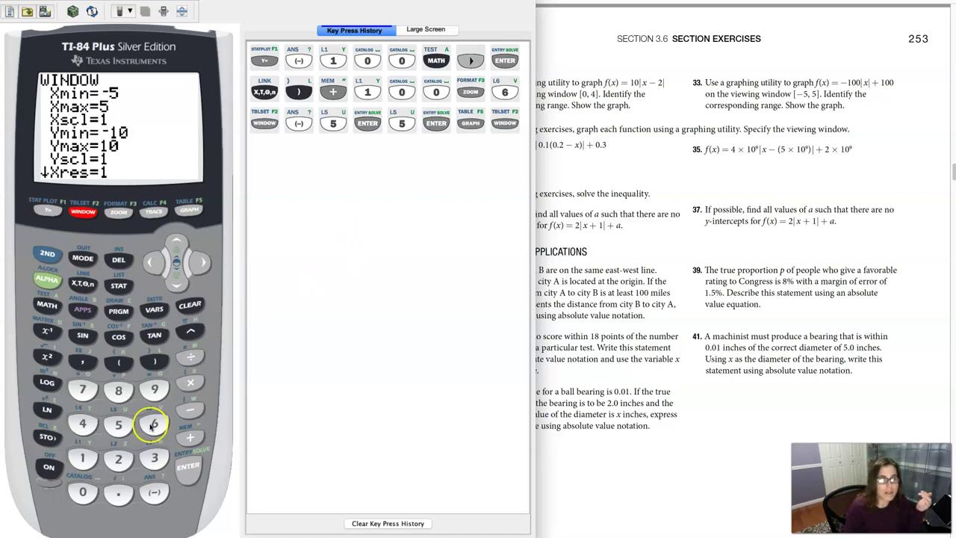
left_click(177, 288)
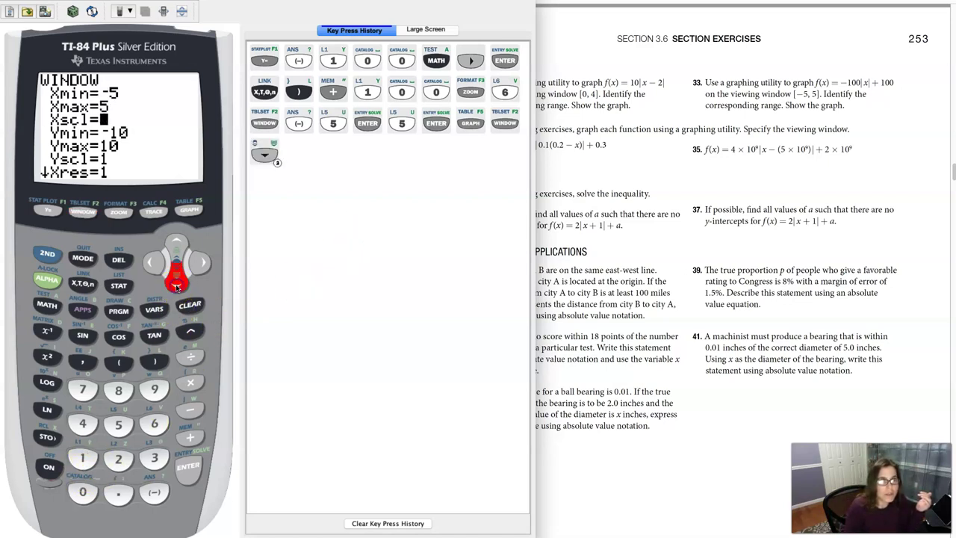
left_click(82, 457)
left_click(82, 491)
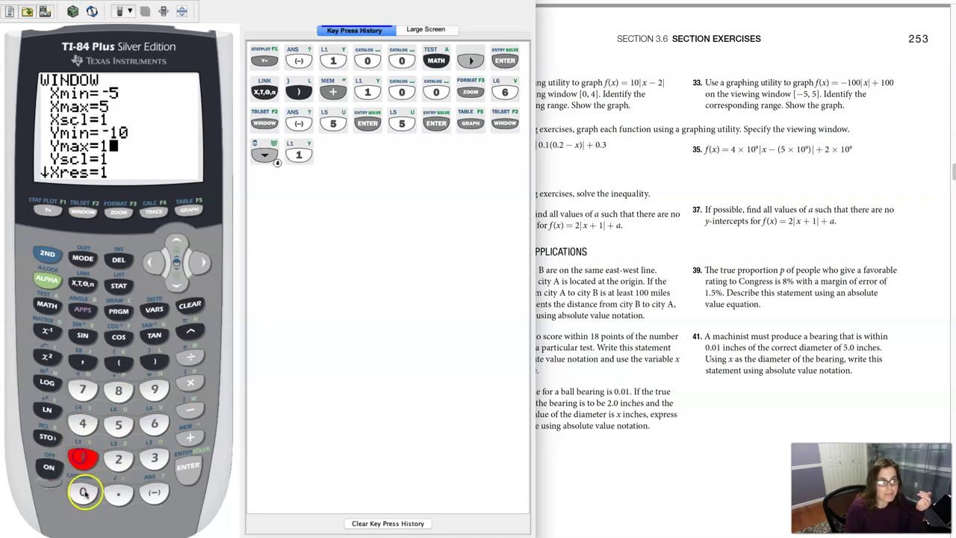
type("00")
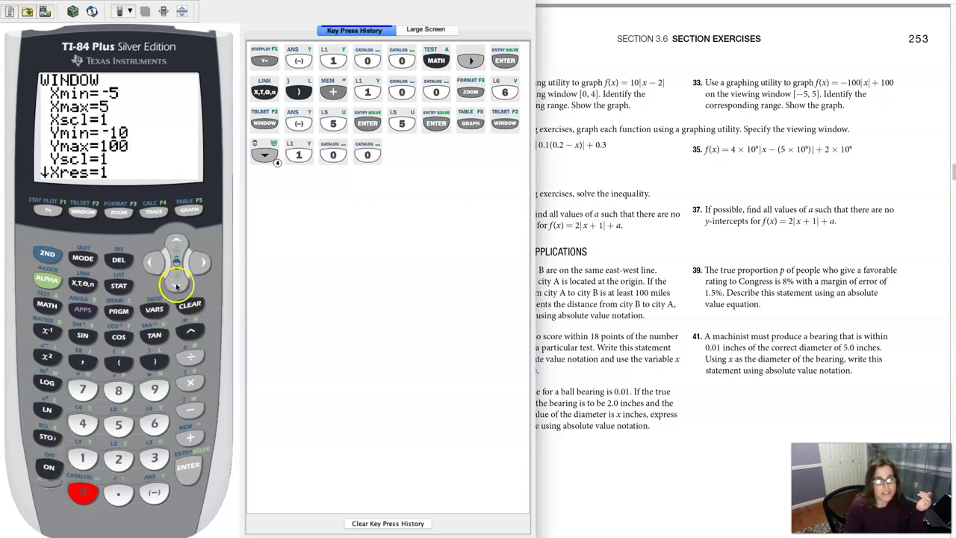
Step: Set Yscl to 10 and redraw the graph
left_click(176, 286)
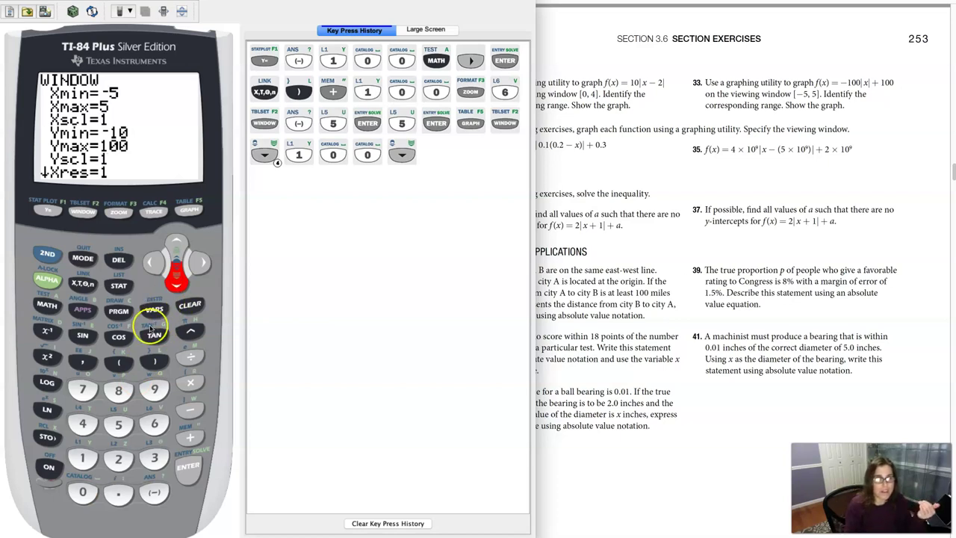
left_click(82, 457)
left_click(84, 492)
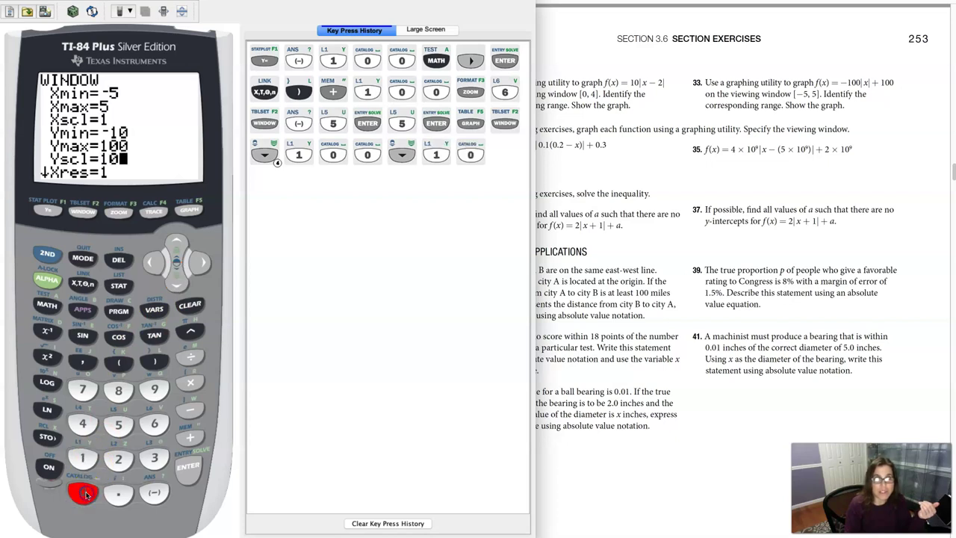
left_click(188, 212)
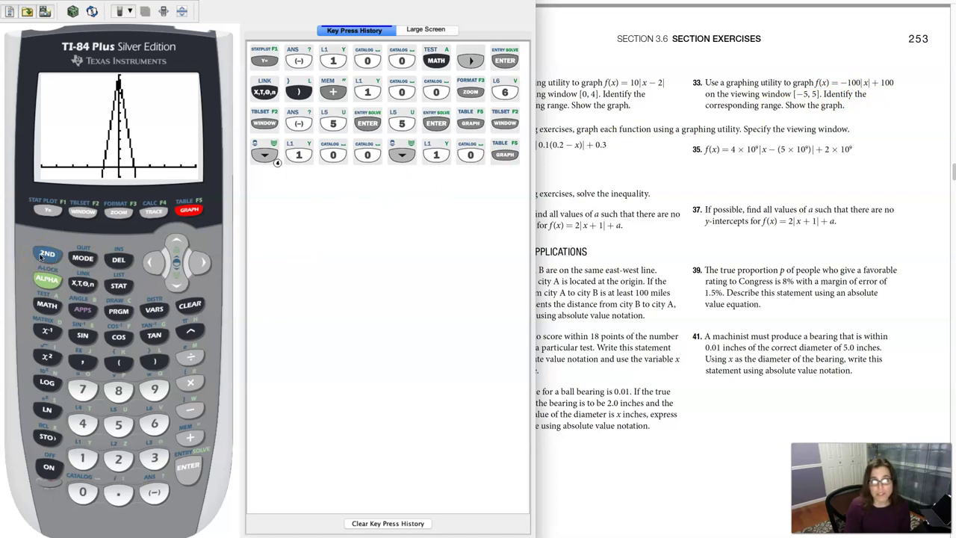
Step: Evaluate Y1 at X=-5 with CALC value, giving Y=-400
left_click(42, 256)
left_click(146, 214)
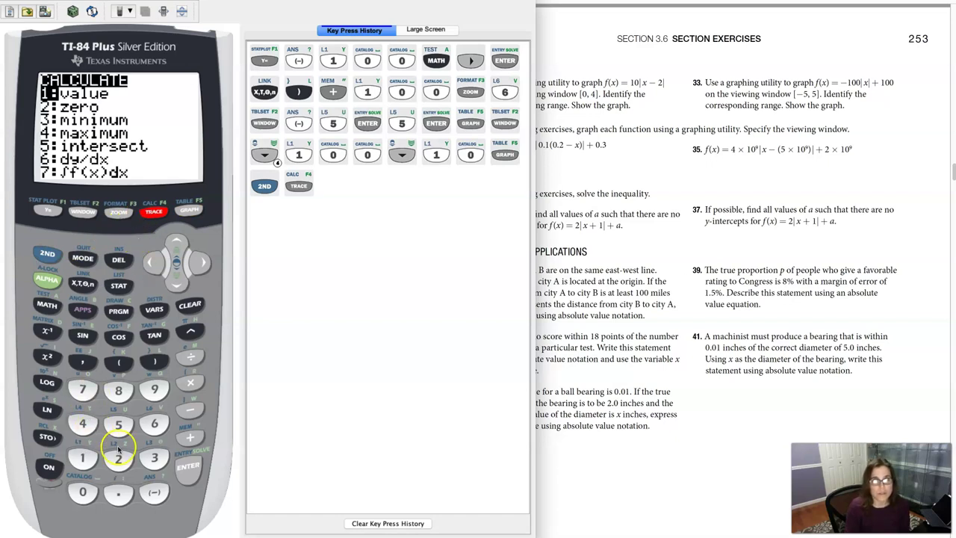
left_click(188, 468)
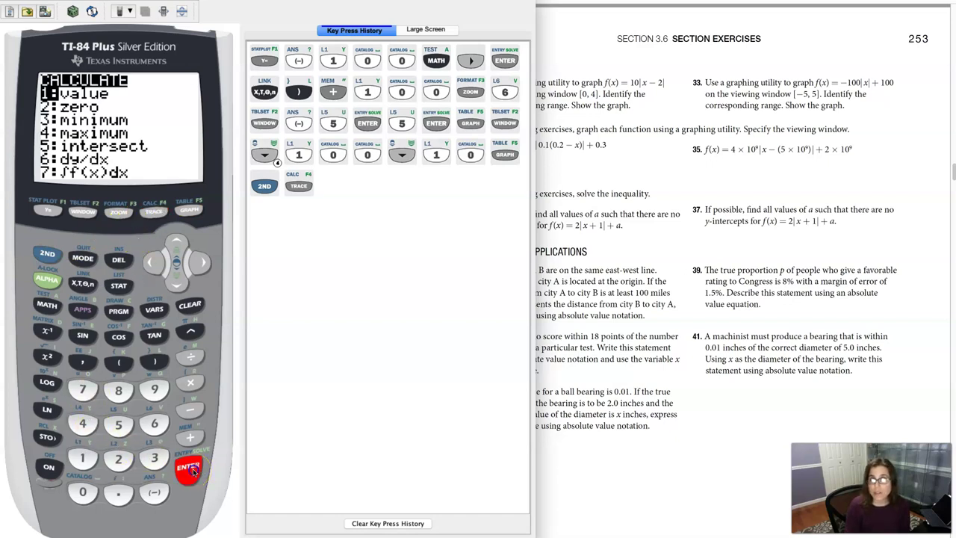
left_click(154, 493)
left_click(118, 425)
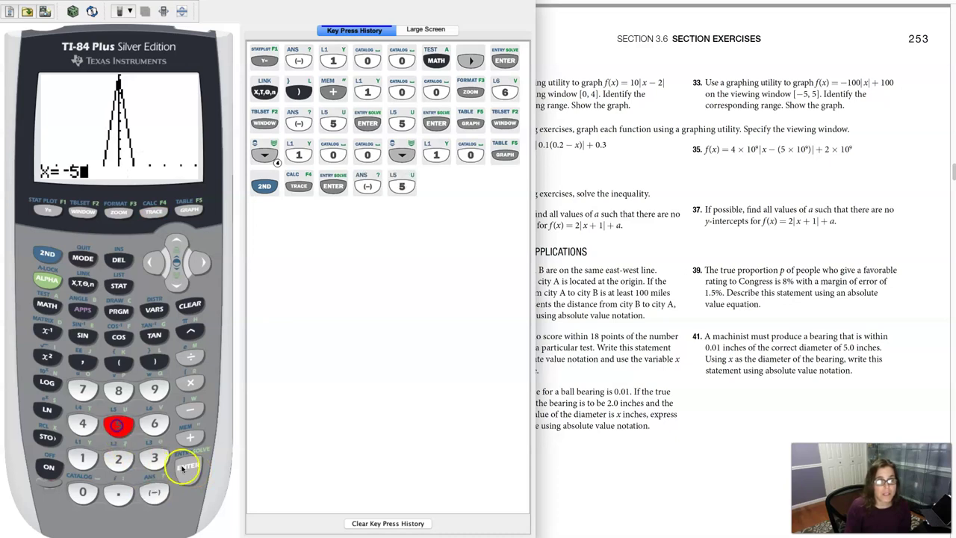
left_click(188, 467)
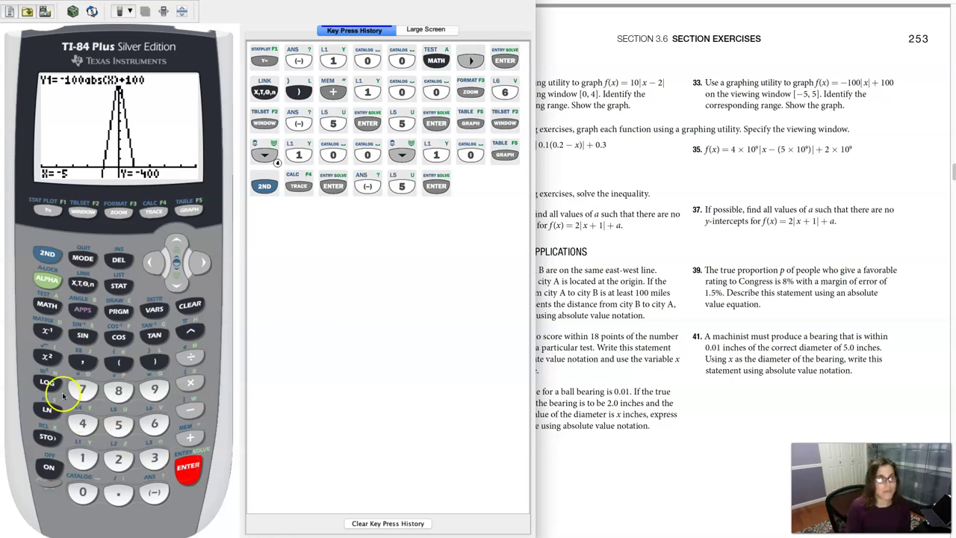
Step: Evaluate Y1 at X=5 with CALC value, also giving Y=-400
left_click(47, 253)
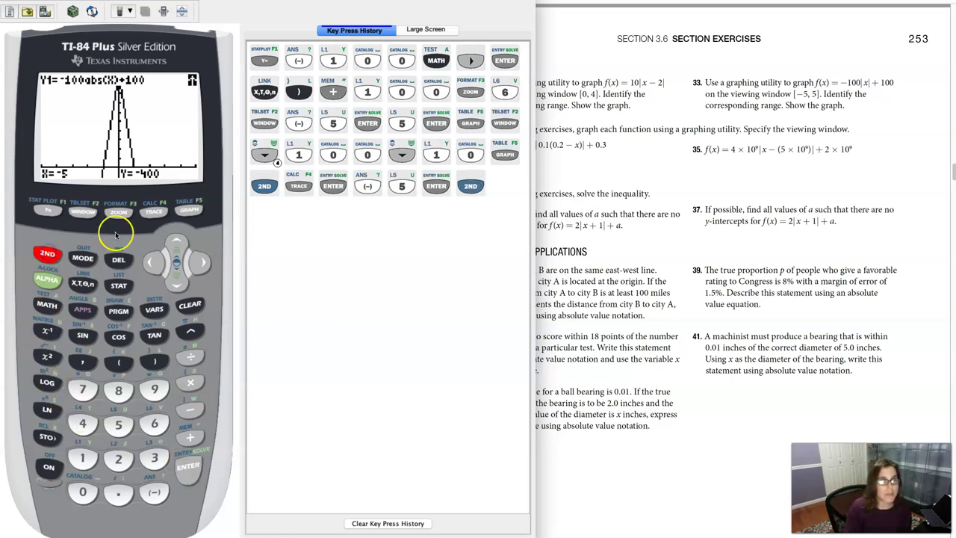
left_click(151, 216)
left_click(83, 457)
left_click(118, 424)
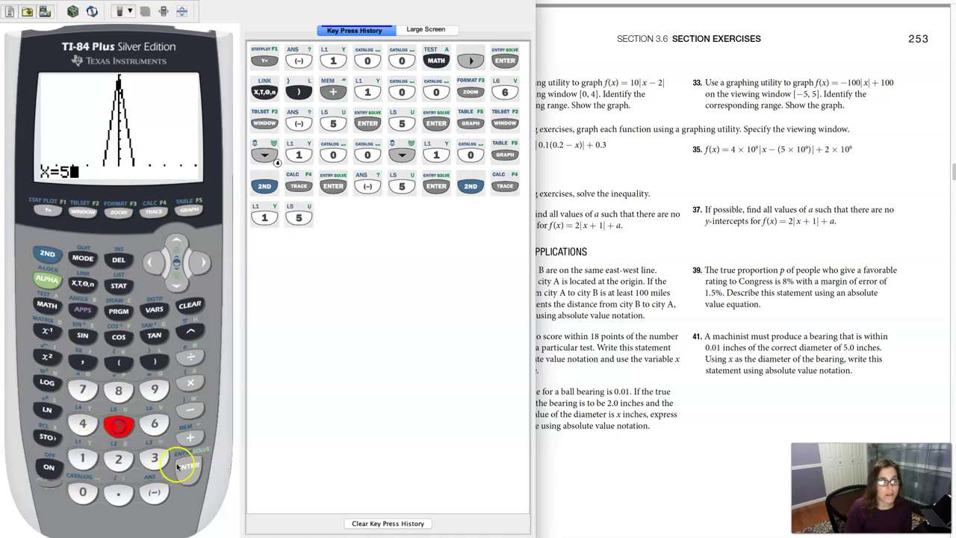
left_click(187, 471)
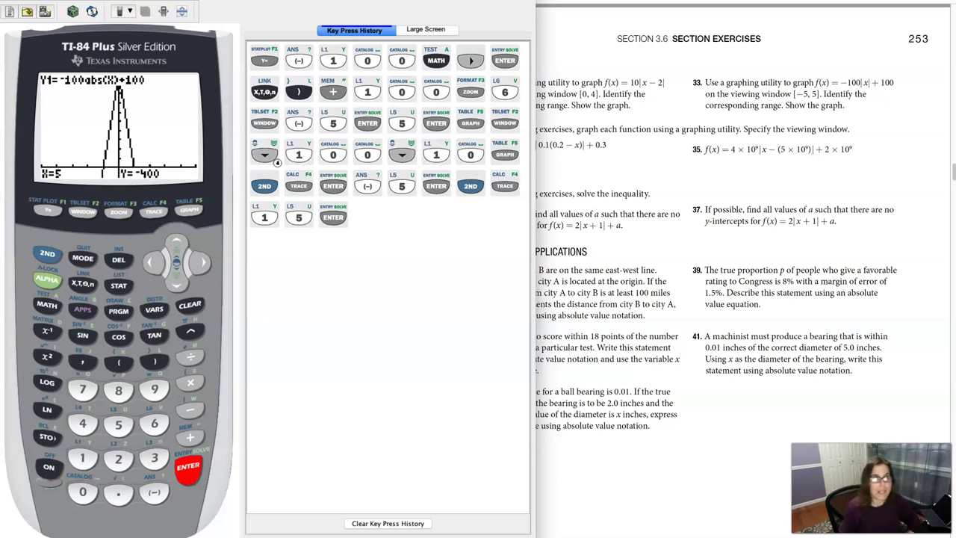
Step: Set the window's Ymin to -400
left_click(83, 212)
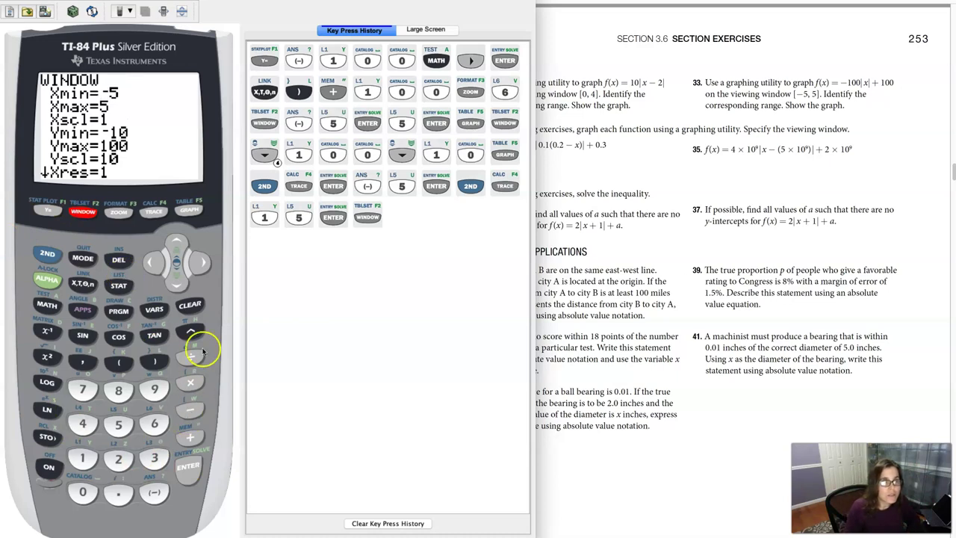
left_click(177, 284)
left_click(179, 288)
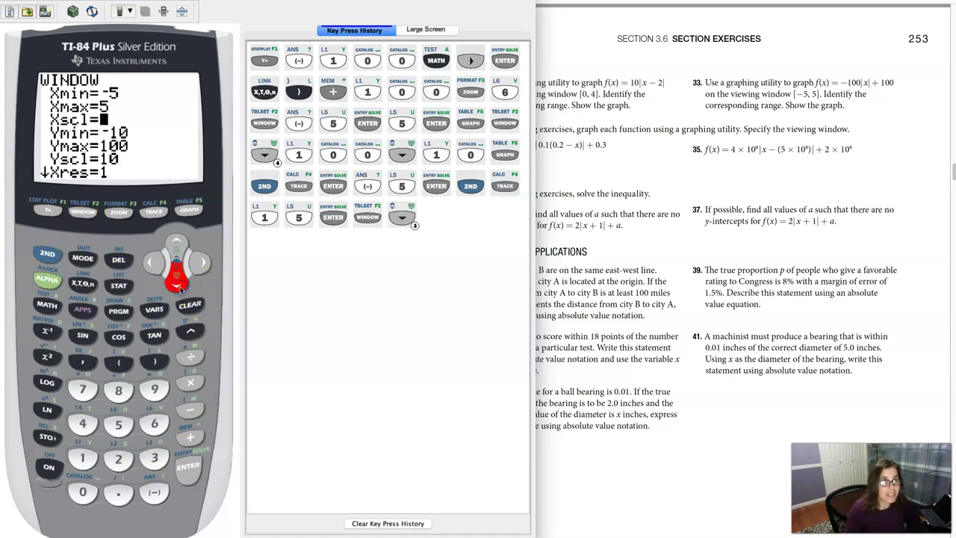
left_click(180, 288)
left_click(155, 491)
left_click(83, 426)
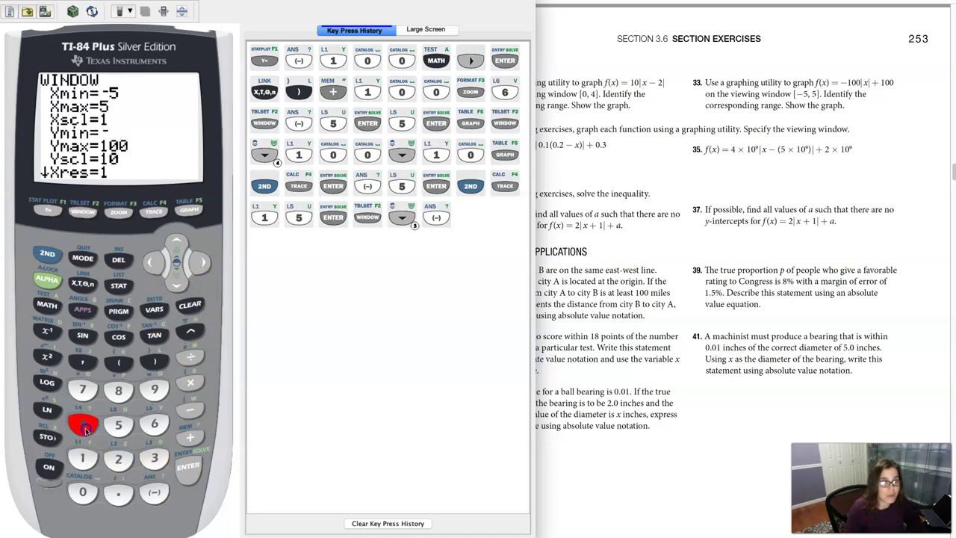
left_click(84, 491)
left_click(83, 492)
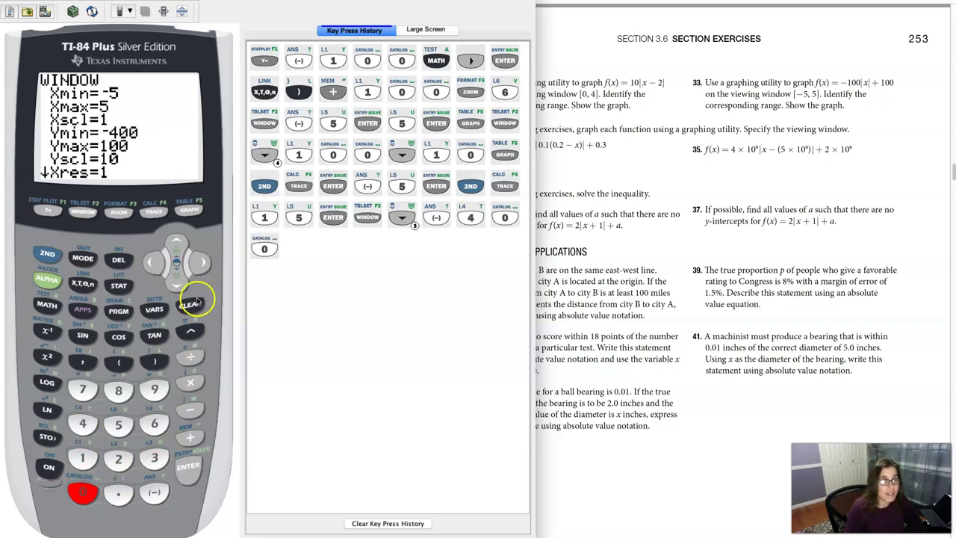
Step: Set Yscl to 100 and regraph the downward V
left_click(178, 284)
left_click(178, 284)
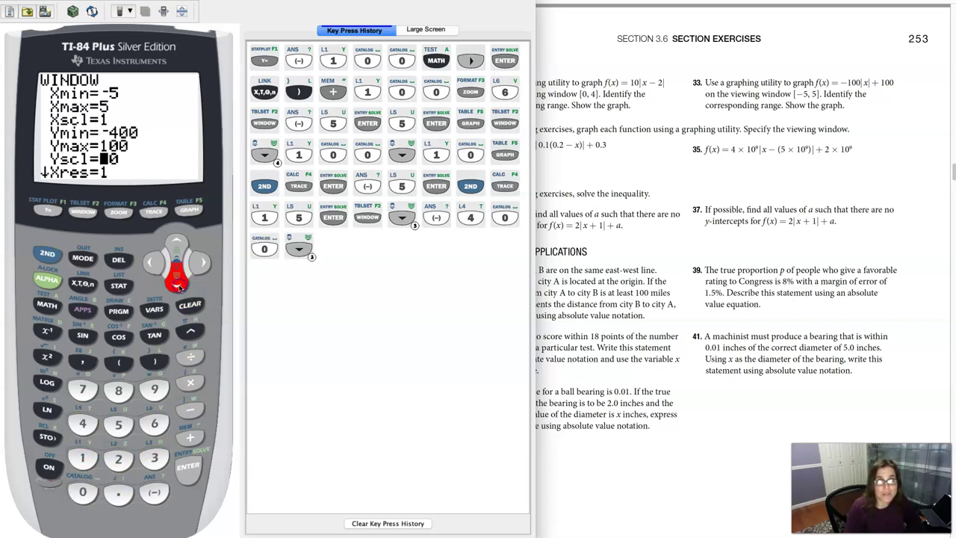
left_click(83, 458)
left_click(82, 490)
left_click(83, 491)
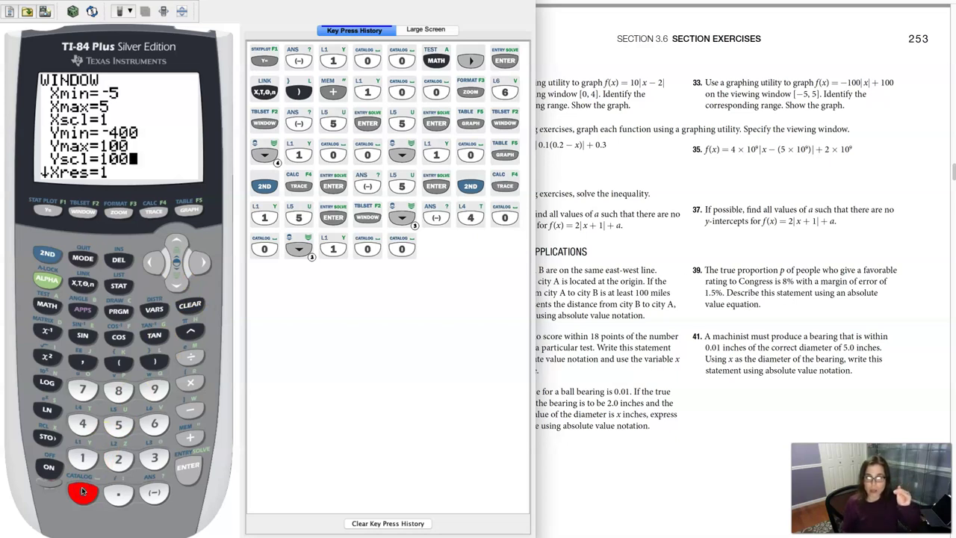
left_click(190, 210)
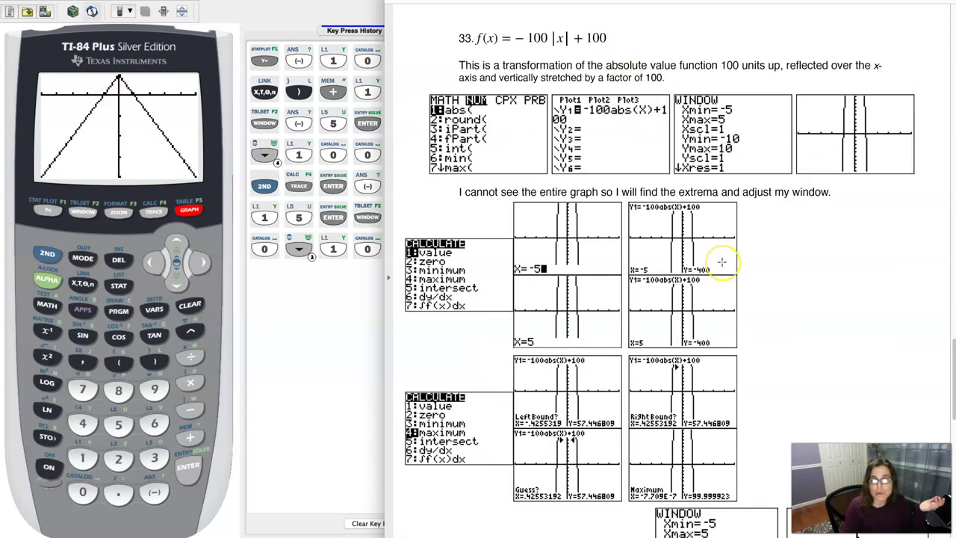
Step: Review the solution's [-400, 100] range in the PDF, then return to the window settings
scroll(722, 261, "down", 5)
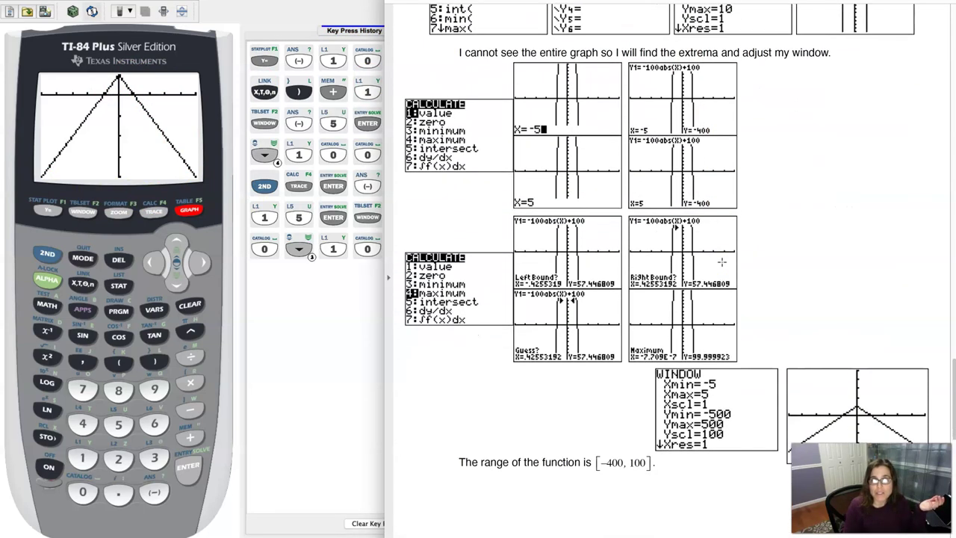
scroll(647, 403, "down", 3)
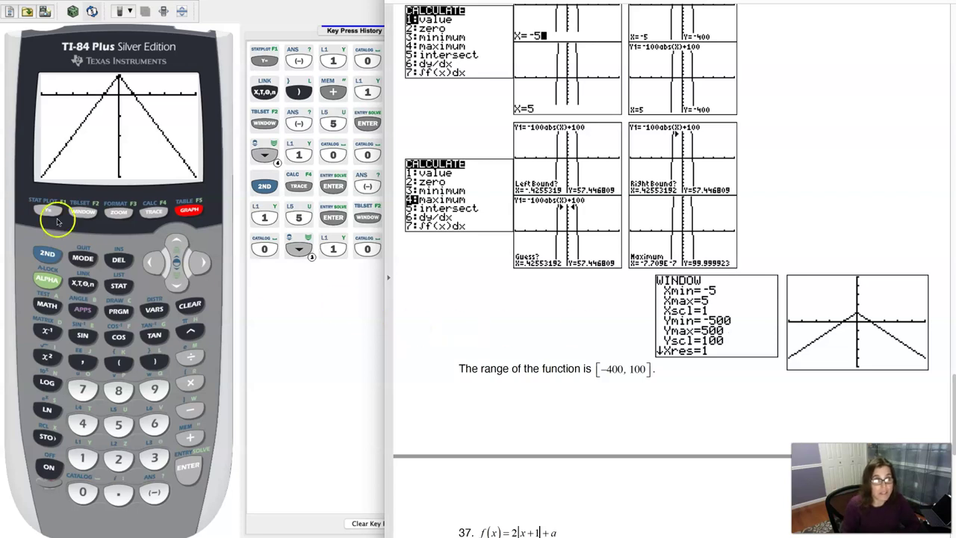
left_click(82, 211)
left_click(174, 283)
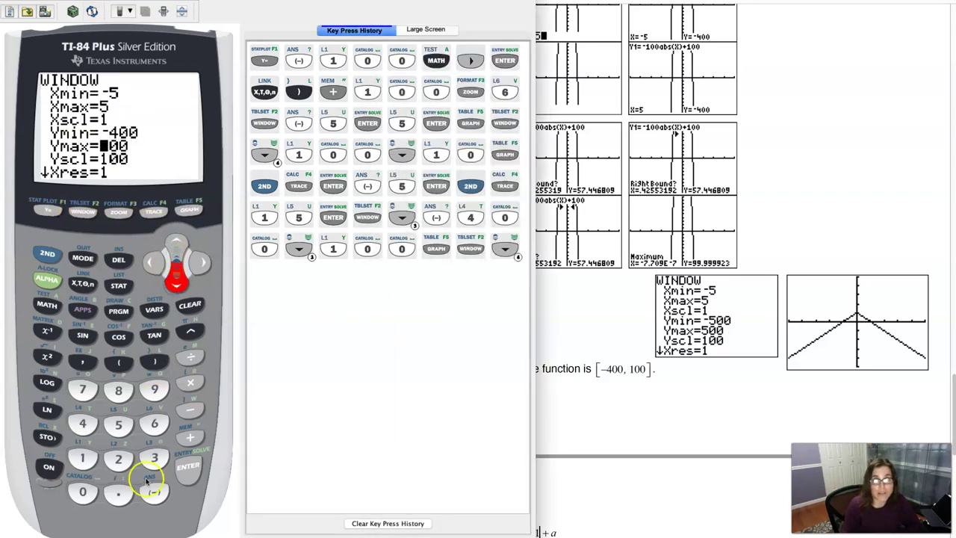
Step: Set Ymax to 500 and regraph Y1
left_click(118, 424)
left_click(84, 491)
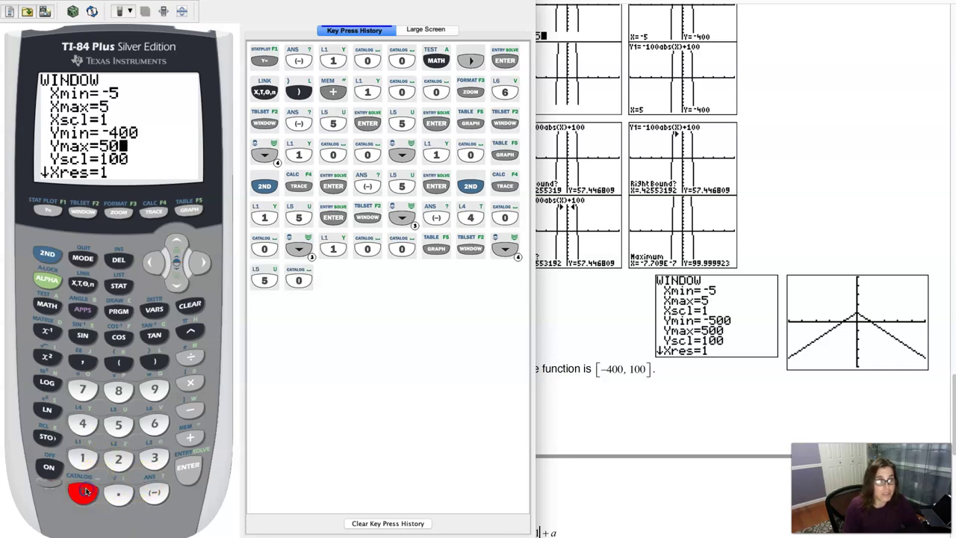
left_click(84, 491)
left_click(189, 211)
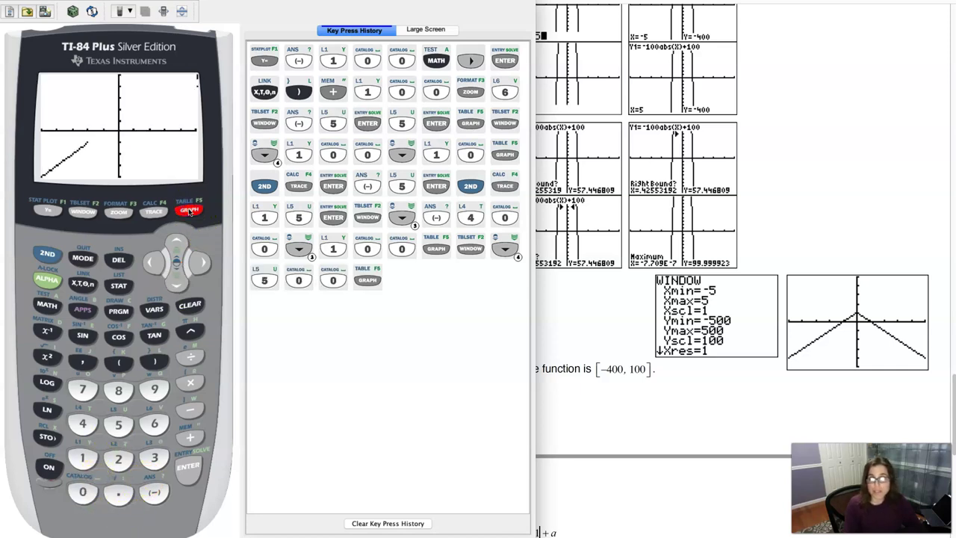